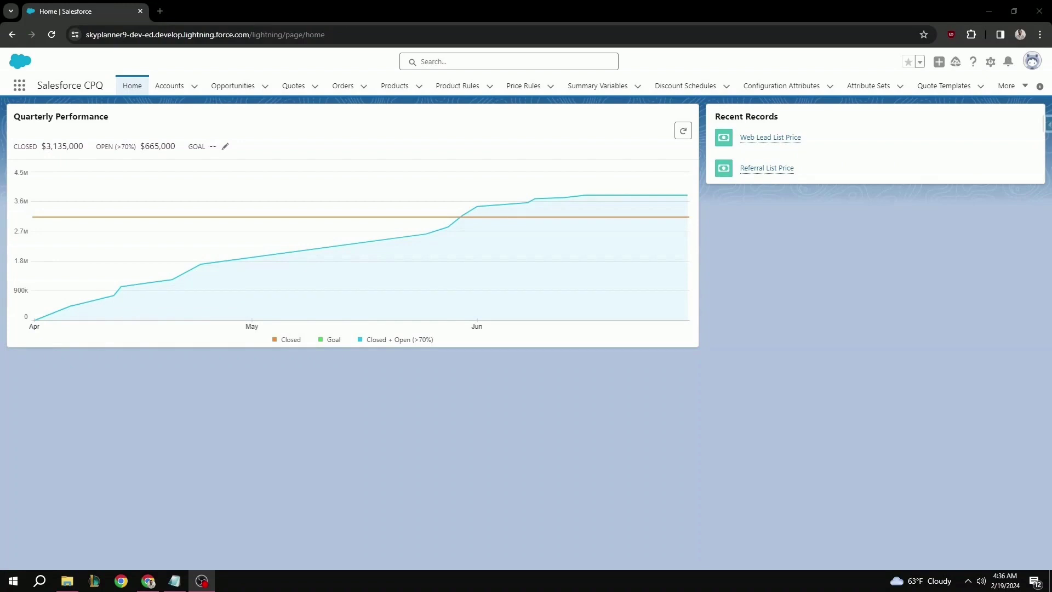
Open the Web Lead List Price rule from Price Rules and switch it to inline edit
click(521, 85)
click(523, 85)
click(521, 84)
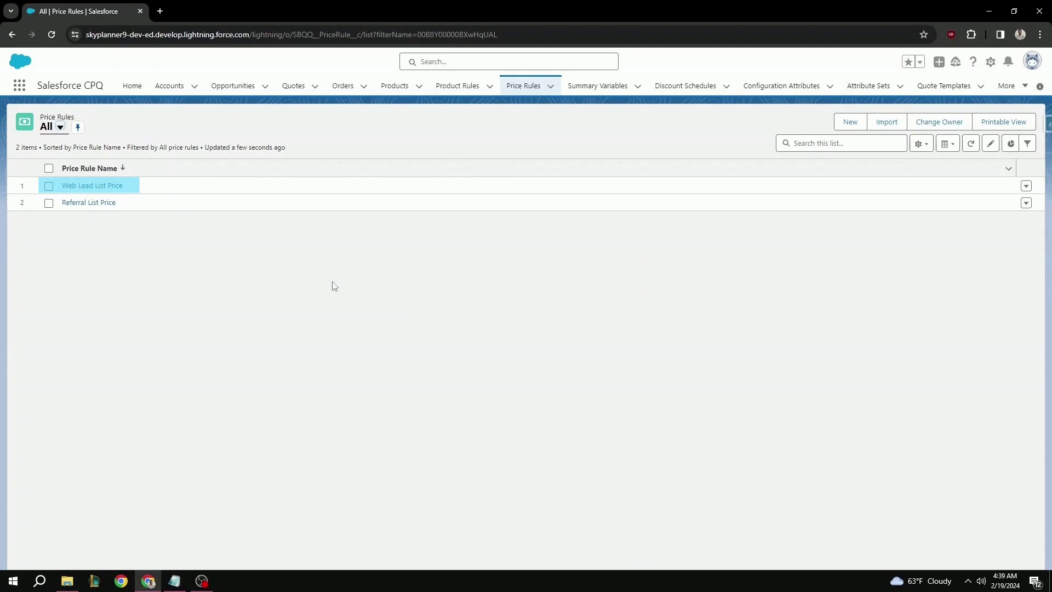
click(104, 188)
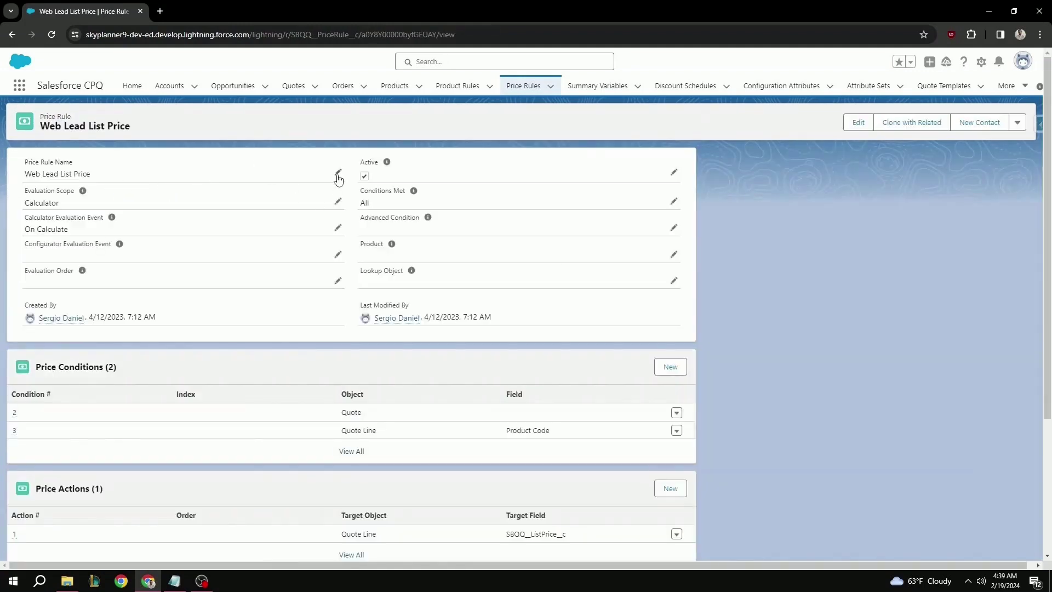
click(338, 172)
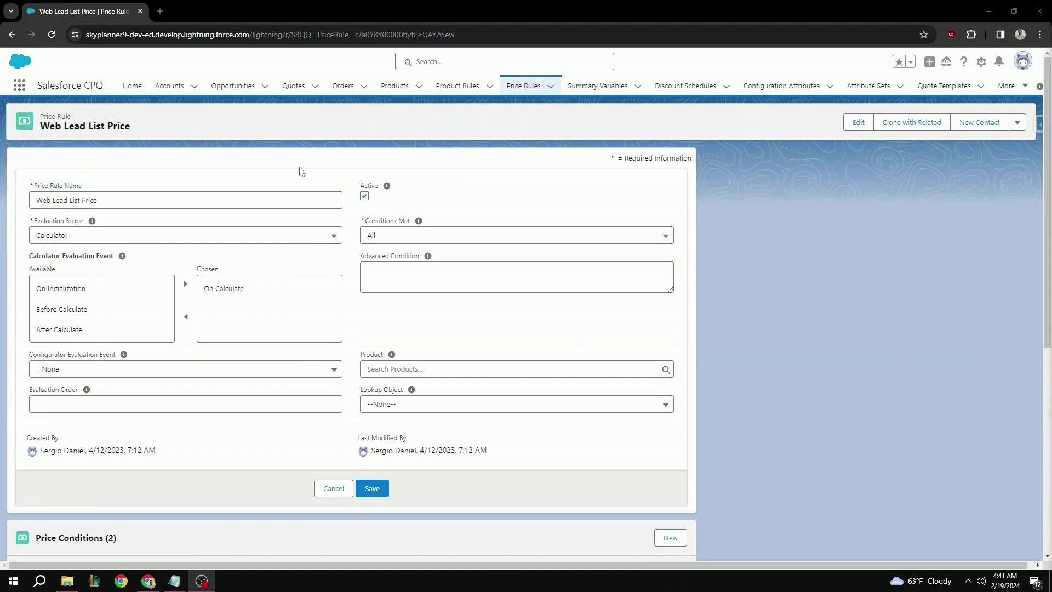
click(246, 239)
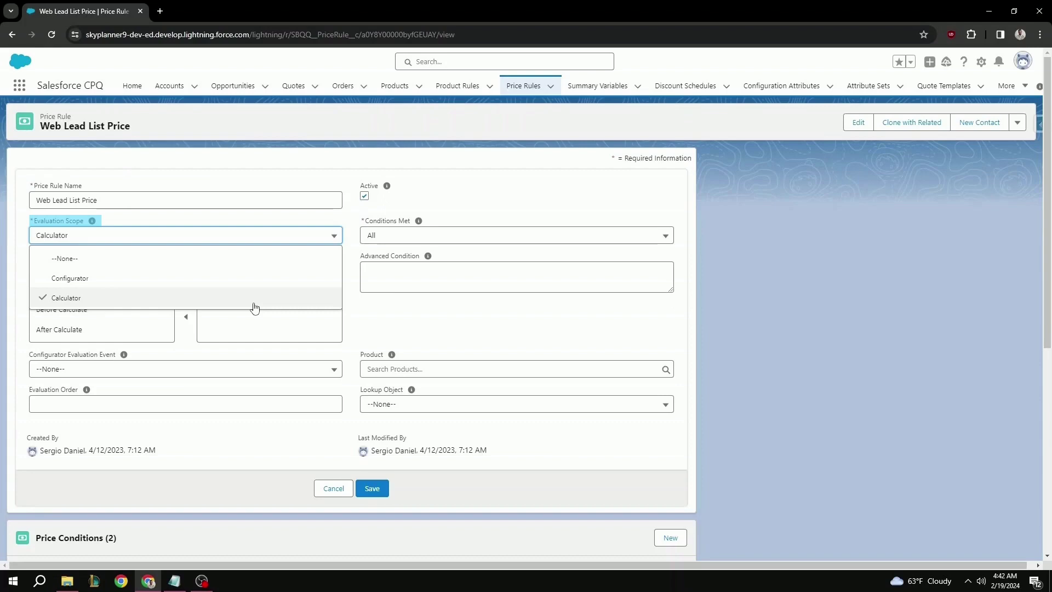
click(352, 301)
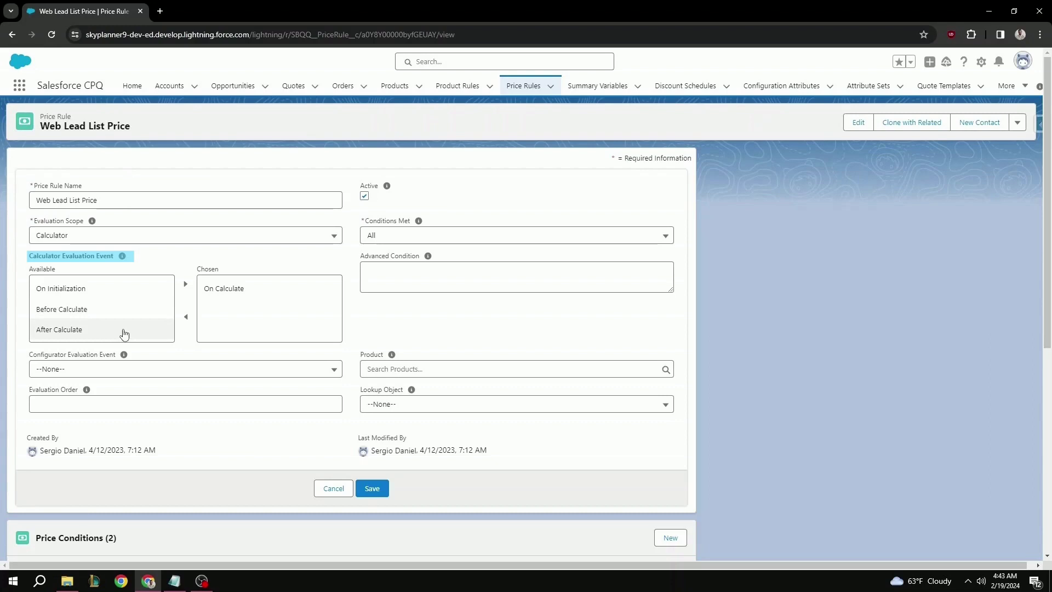
click(154, 369)
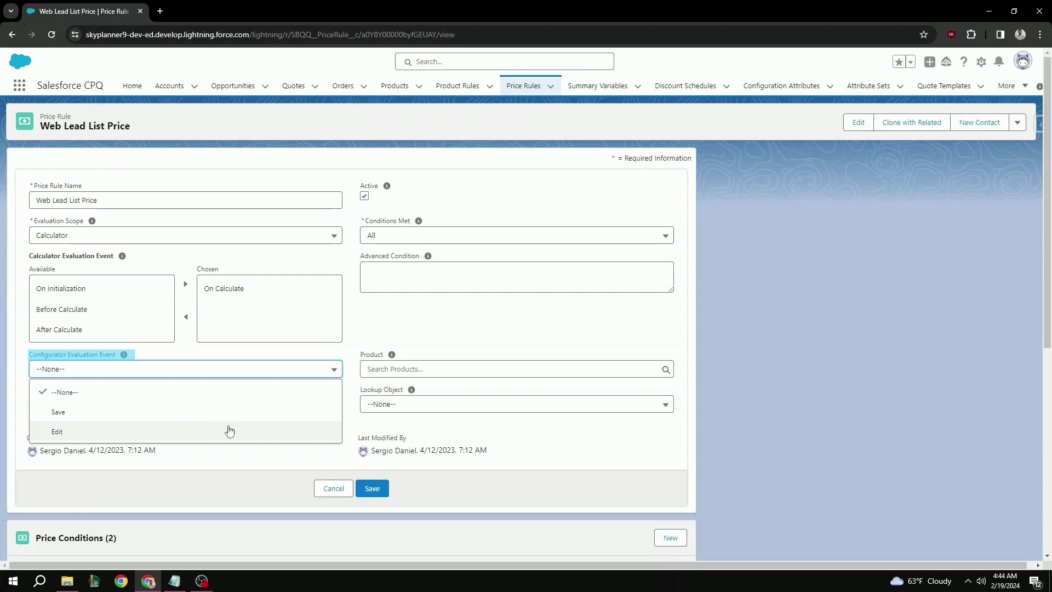
click(353, 431)
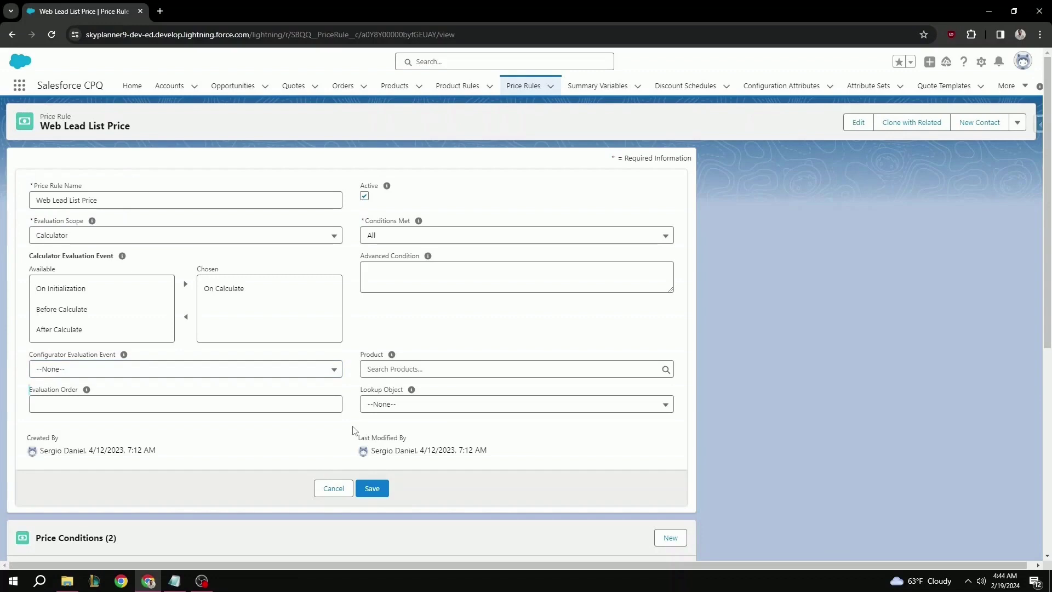
triple_click(353, 430)
click(441, 236)
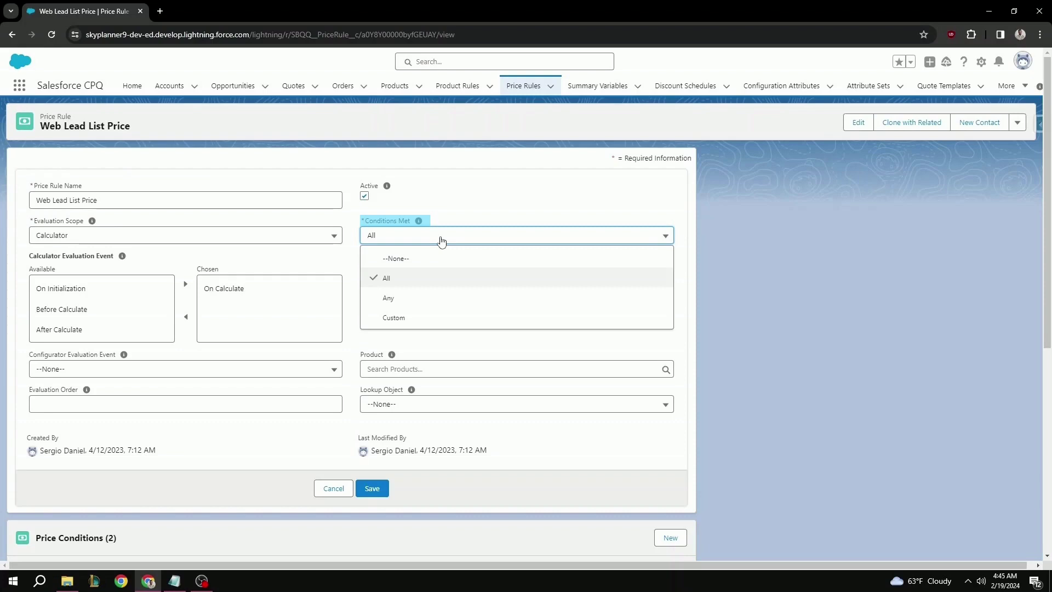
click(441, 241)
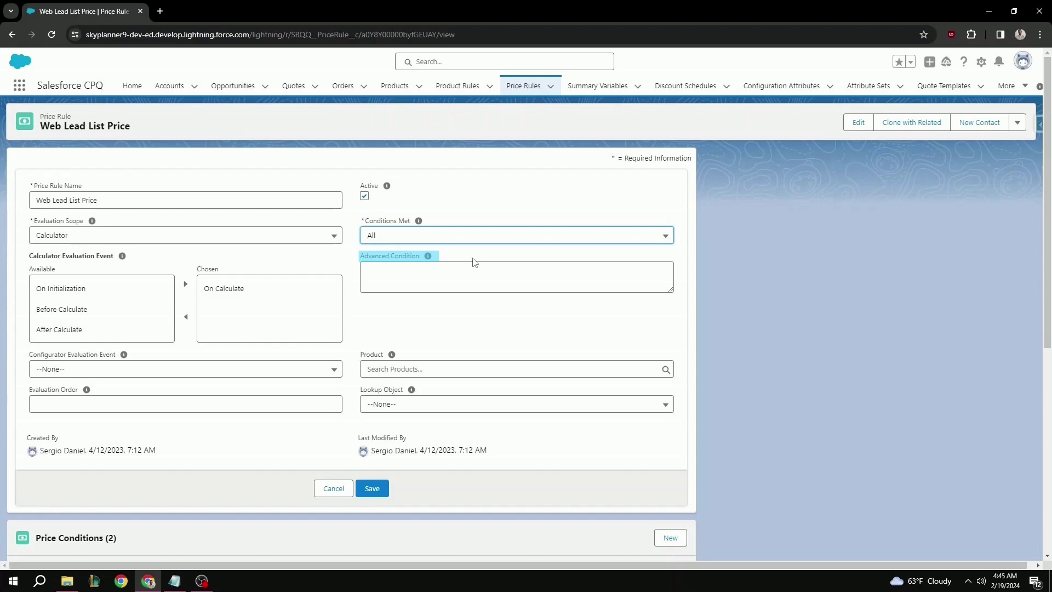
click(465, 366)
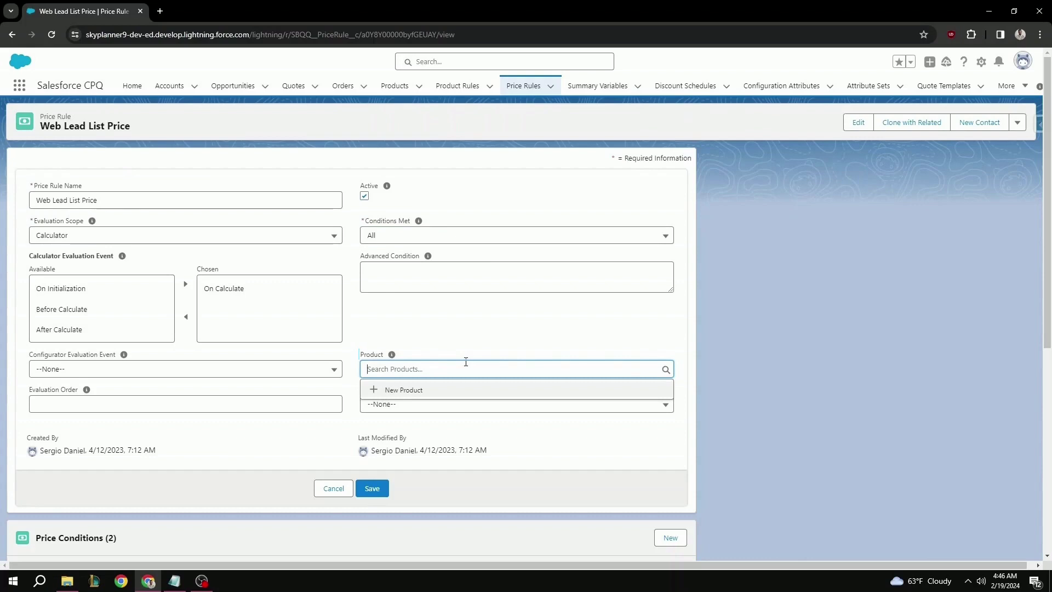
triple_click(465, 362)
click(459, 407)
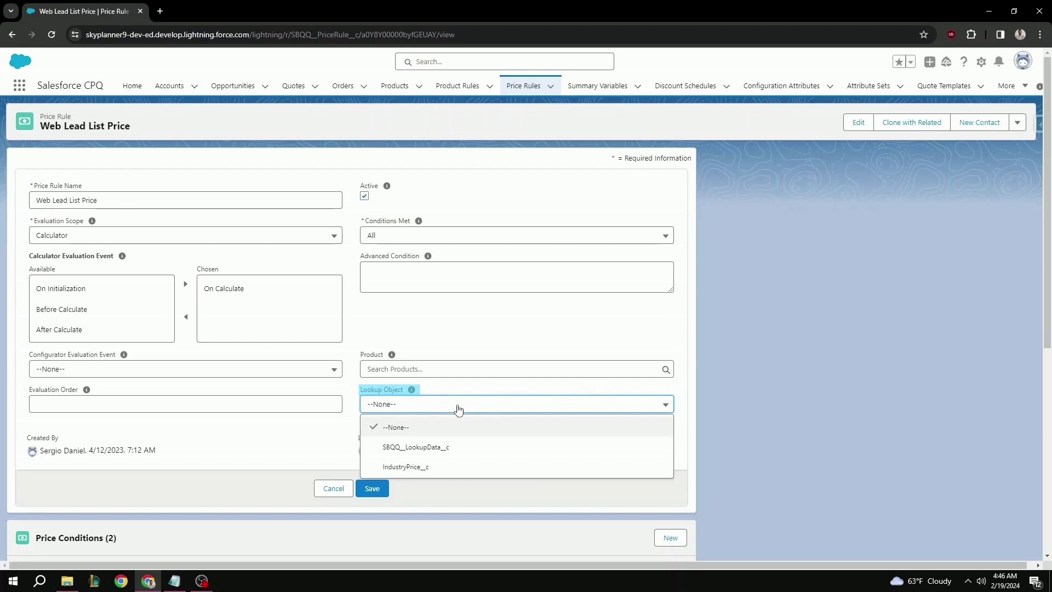
click(332, 430)
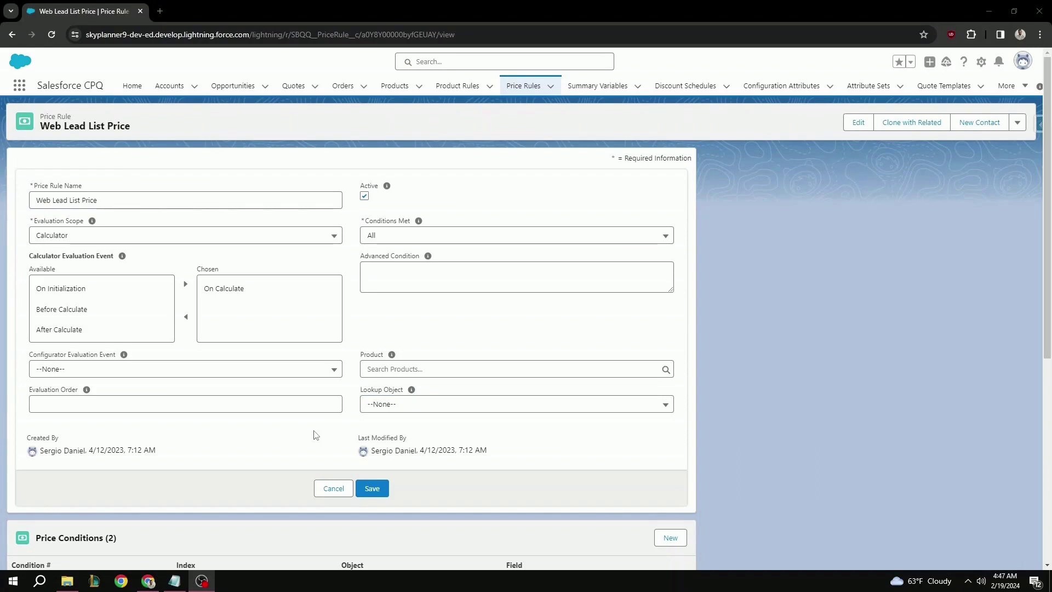
Open price condition 2, testing opportunity lead source equals Web
scroll(315, 435, down, 4)
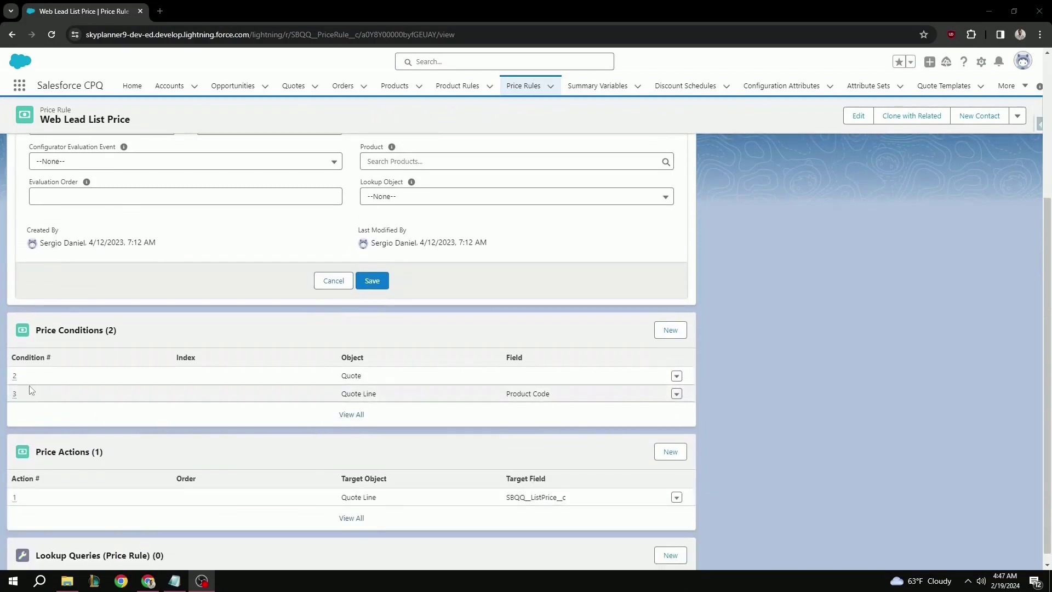
click(15, 380)
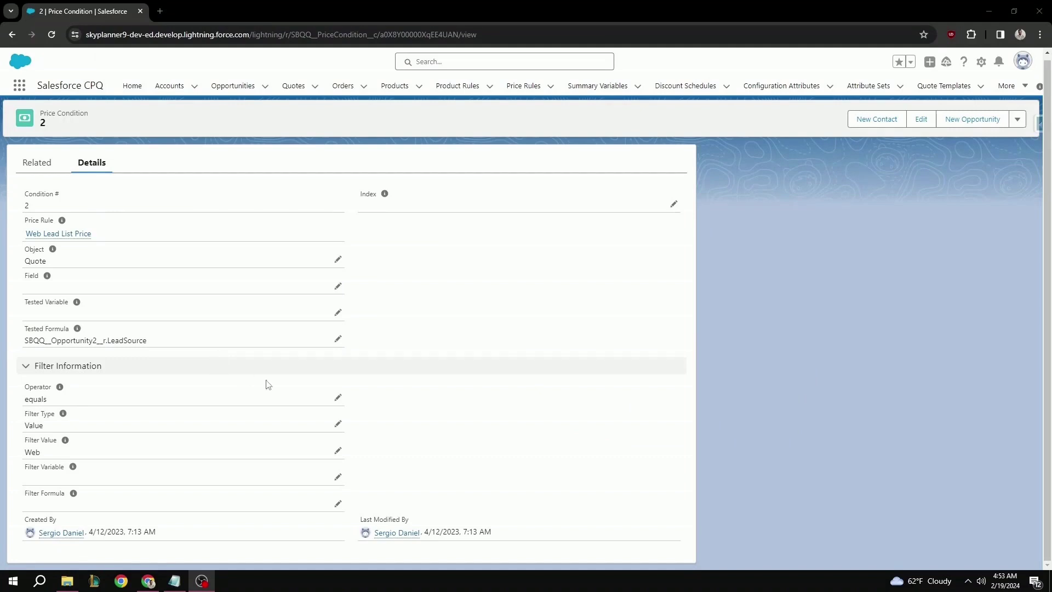
click(337, 397)
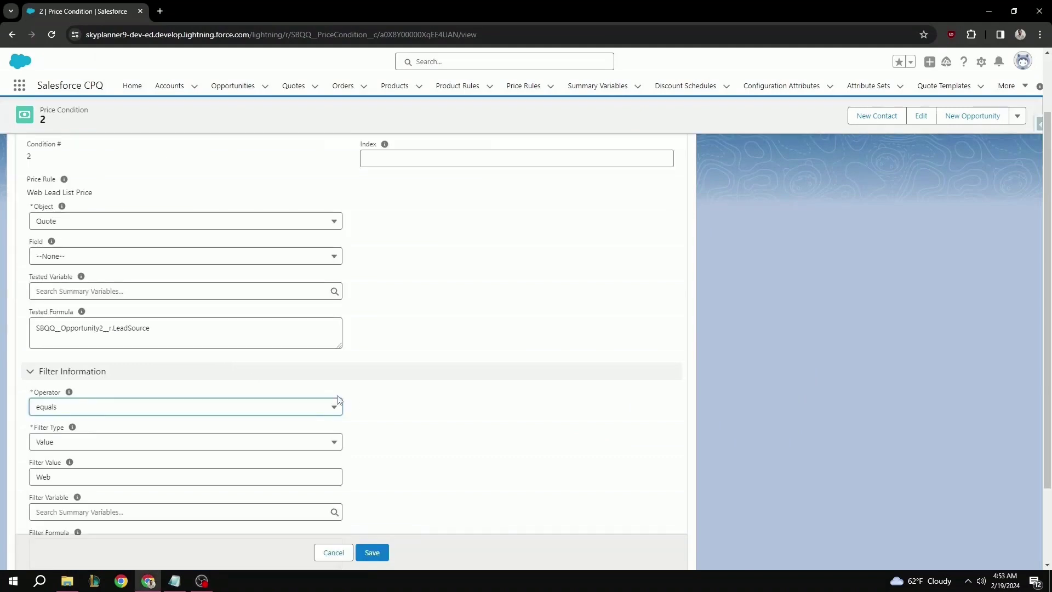
click(274, 410)
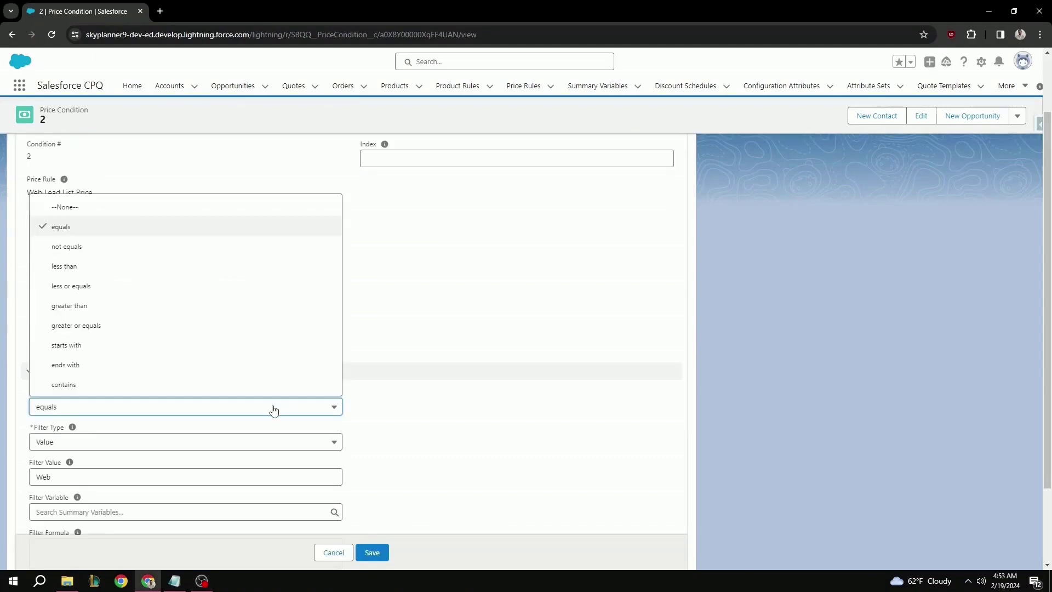
click(274, 410)
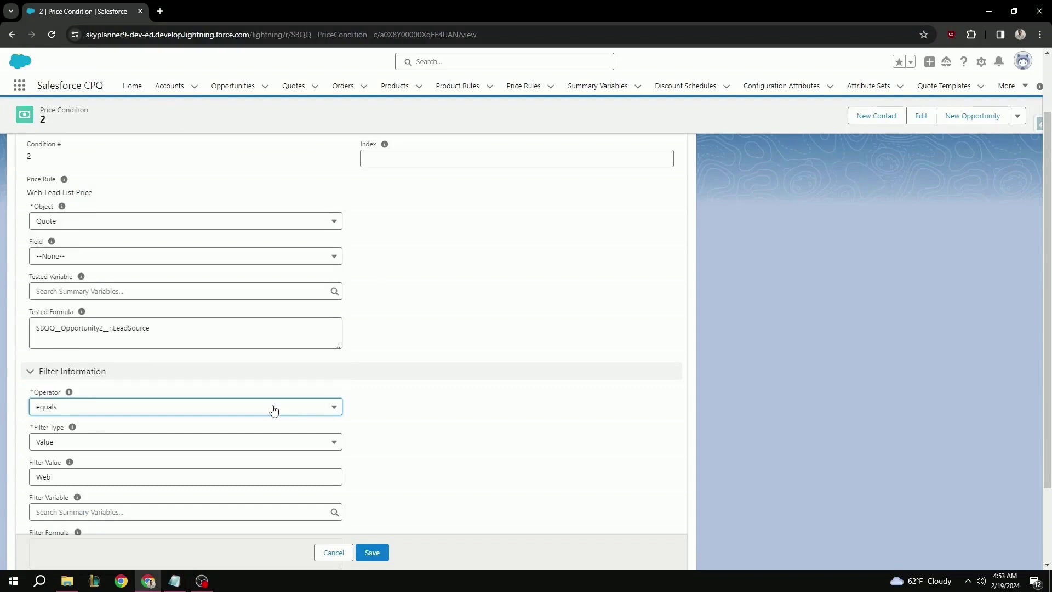
click(274, 409)
click(274, 410)
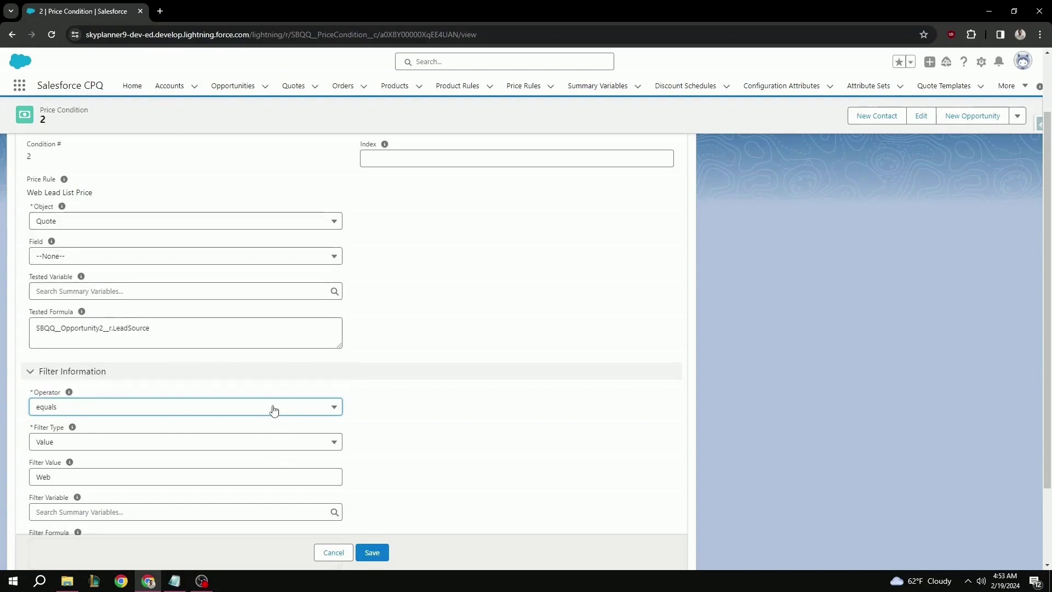
click(265, 450)
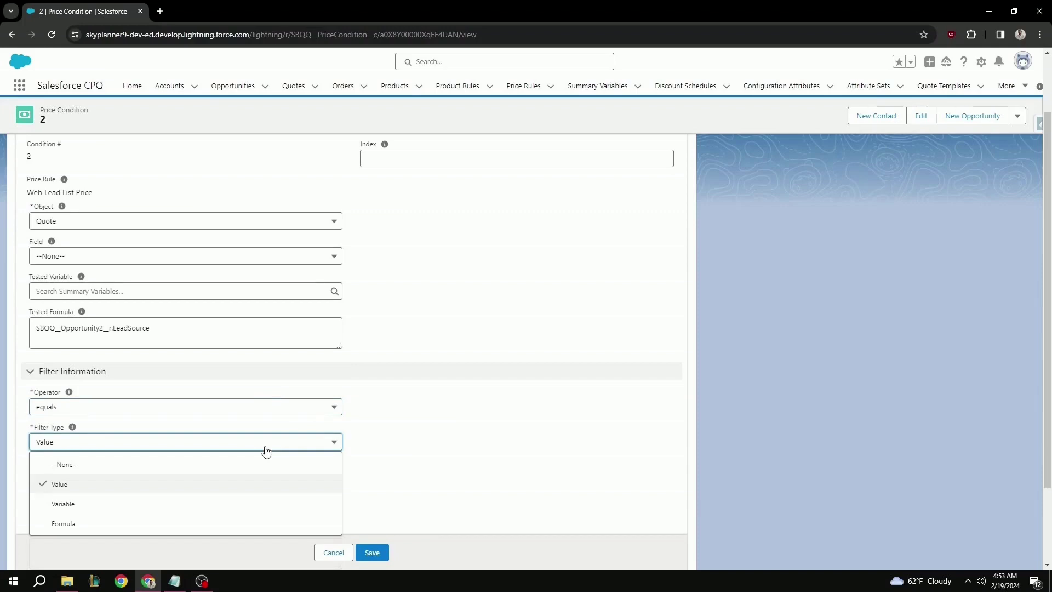
click(266, 449)
click(215, 479)
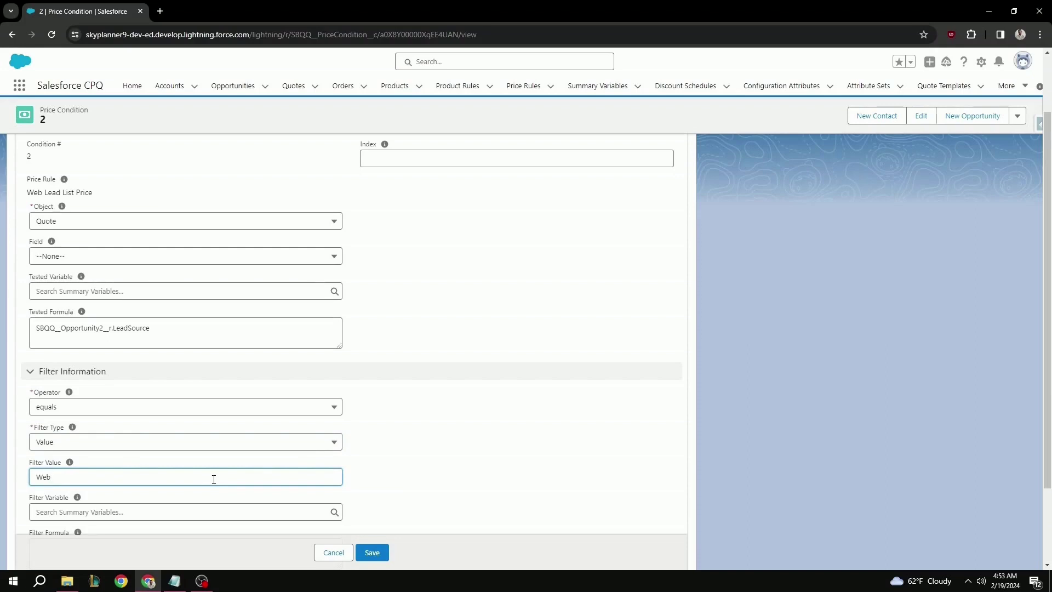
scroll(222, 479, down, 1)
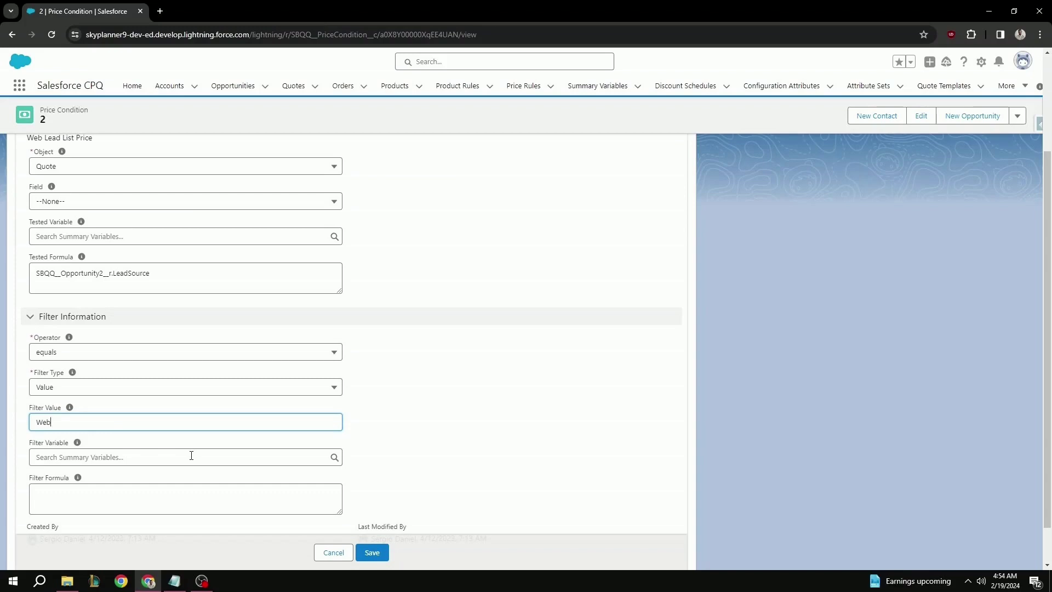
scroll(191, 455, down, 1)
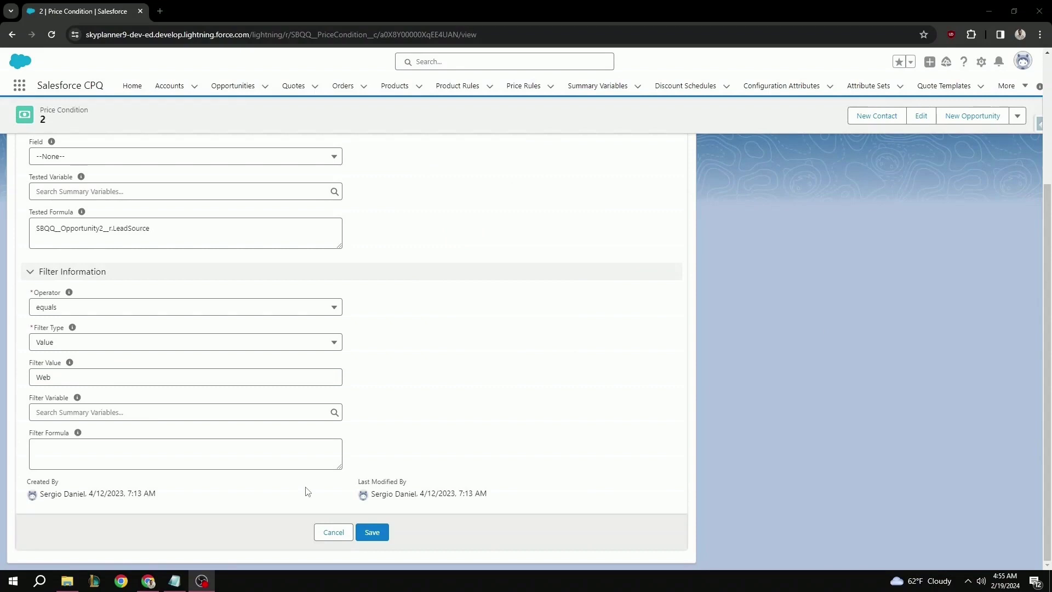
View price condition 3 (product code contains WEBCAM) and go back to the rule
key(alt+Left)
click(15, 393)
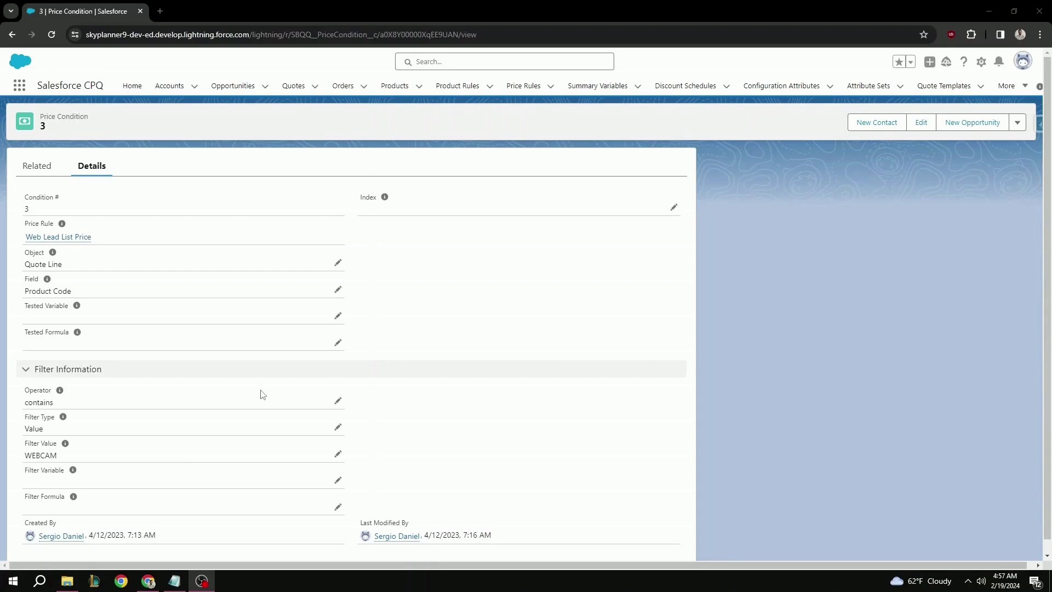
key(alt+Left)
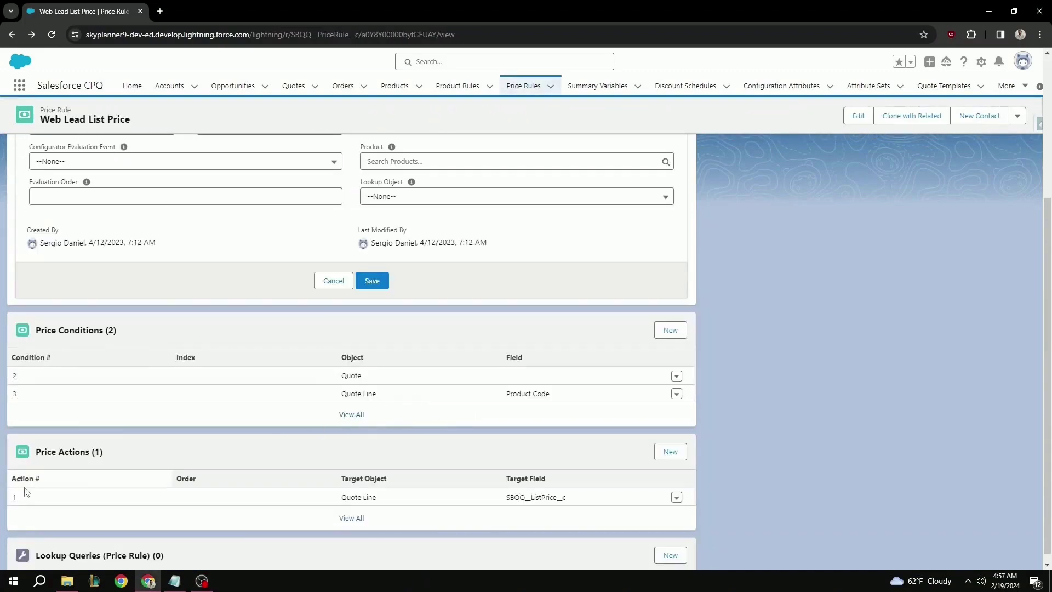
Open Price Action 1 and highlight its Action #, Target Object and Target Field settings
click(14, 497)
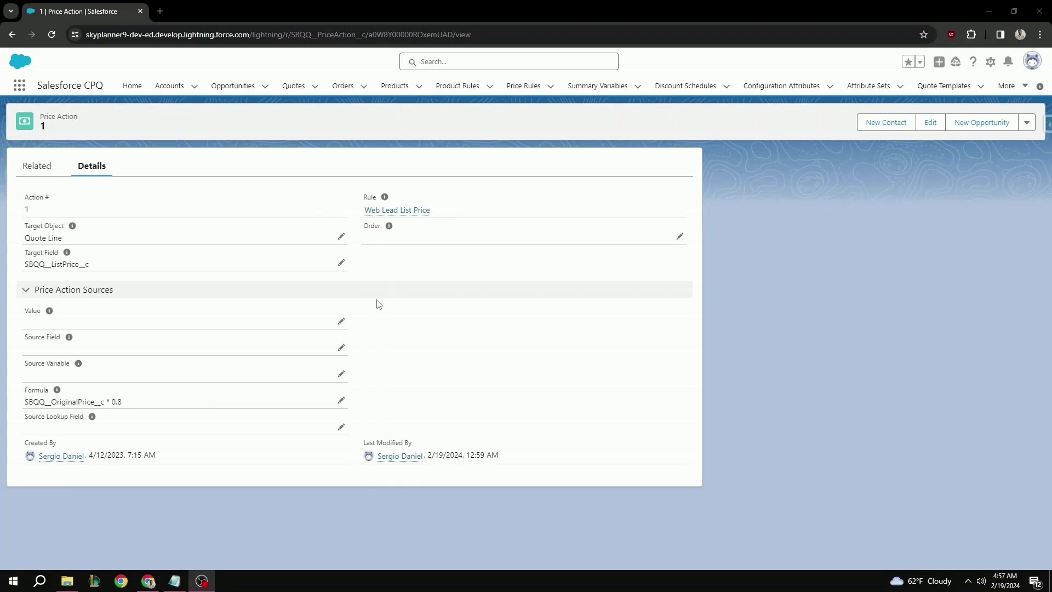
triple_click(312, 215)
click(311, 214)
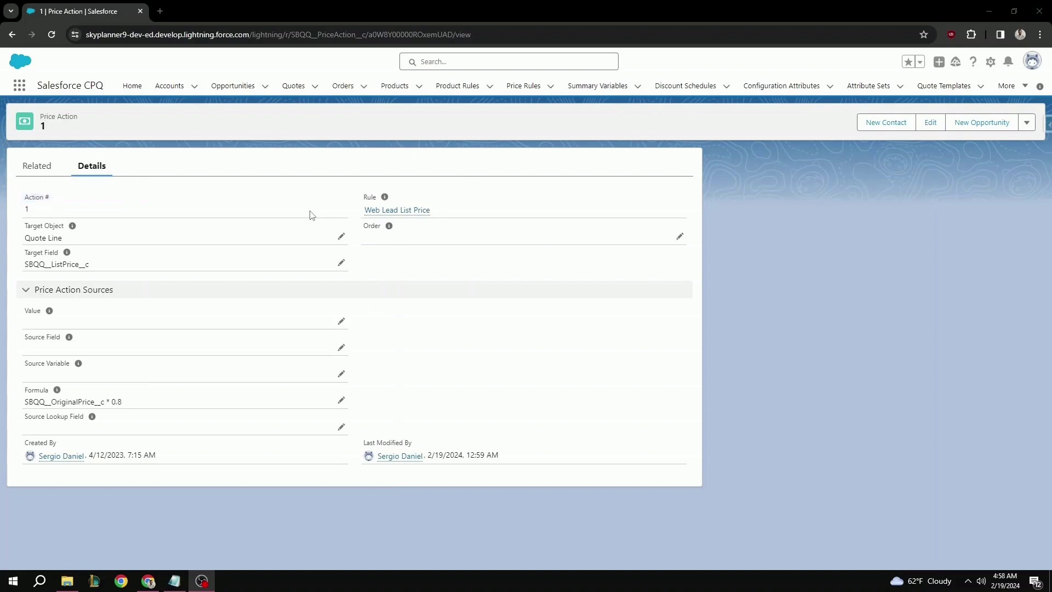
triple_click(291, 245)
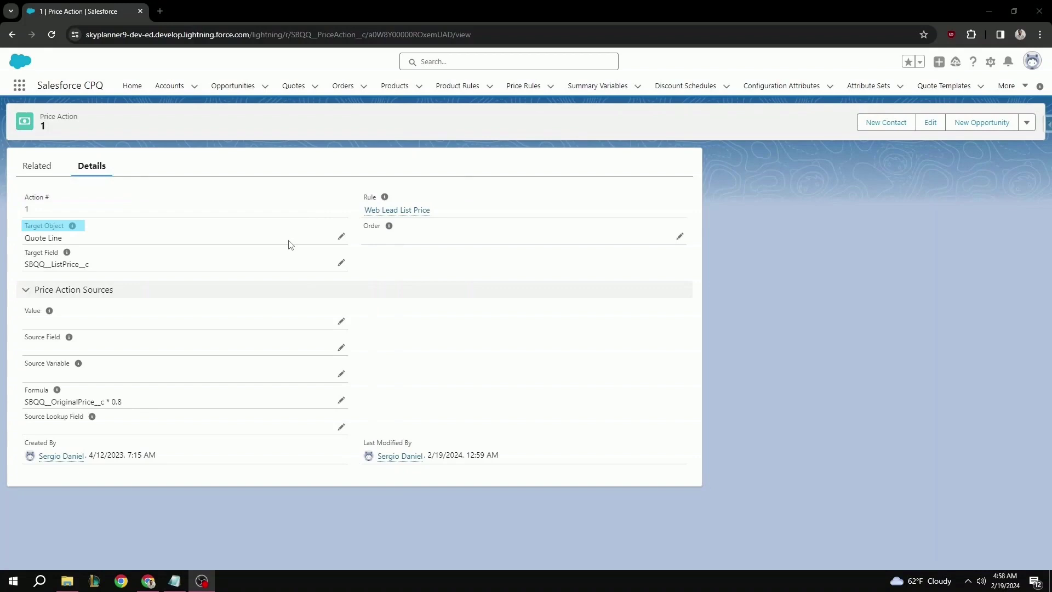
click(290, 244)
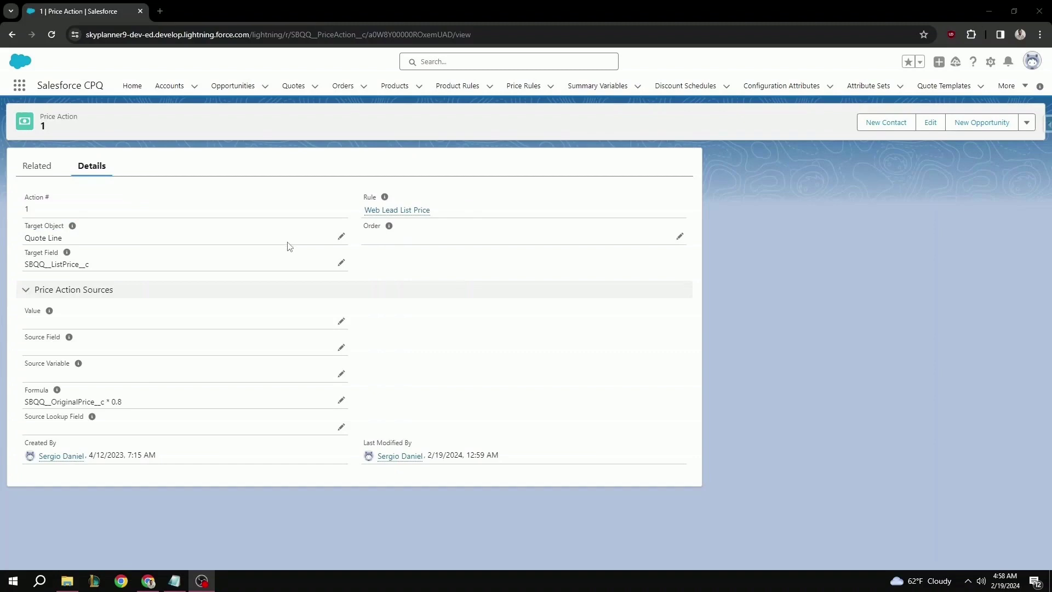
triple_click(277, 272)
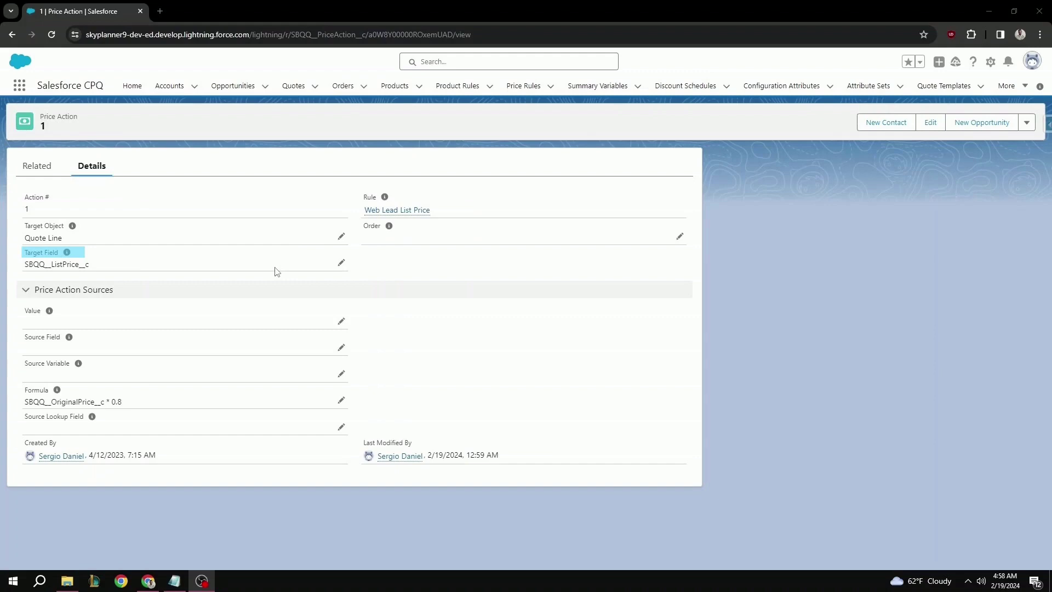
click(277, 272)
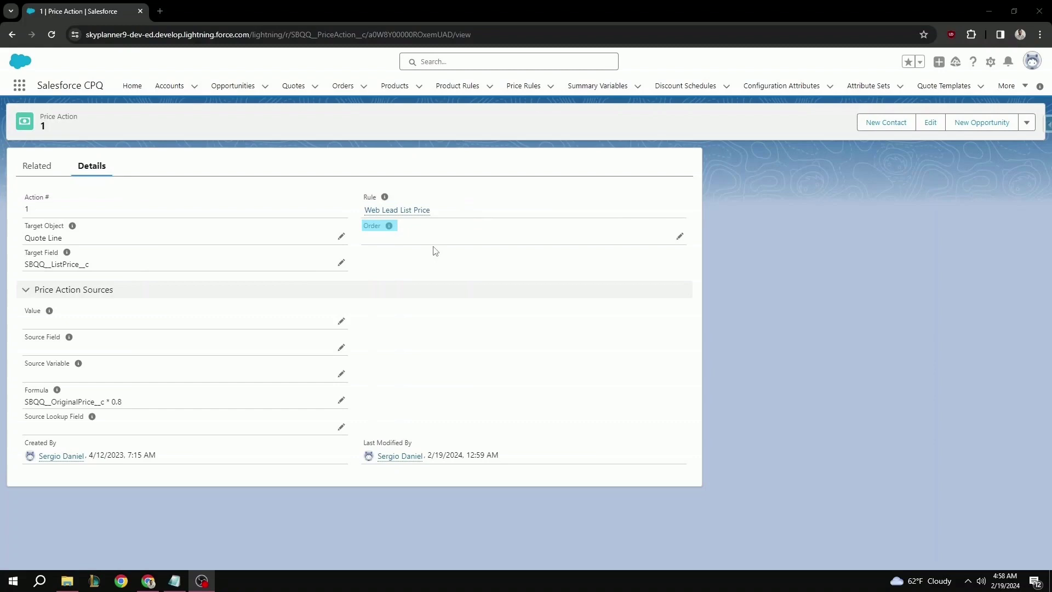
Edit Price Action 1 and walk through its Value, Source Field and Source Variable inputs
click(341, 322)
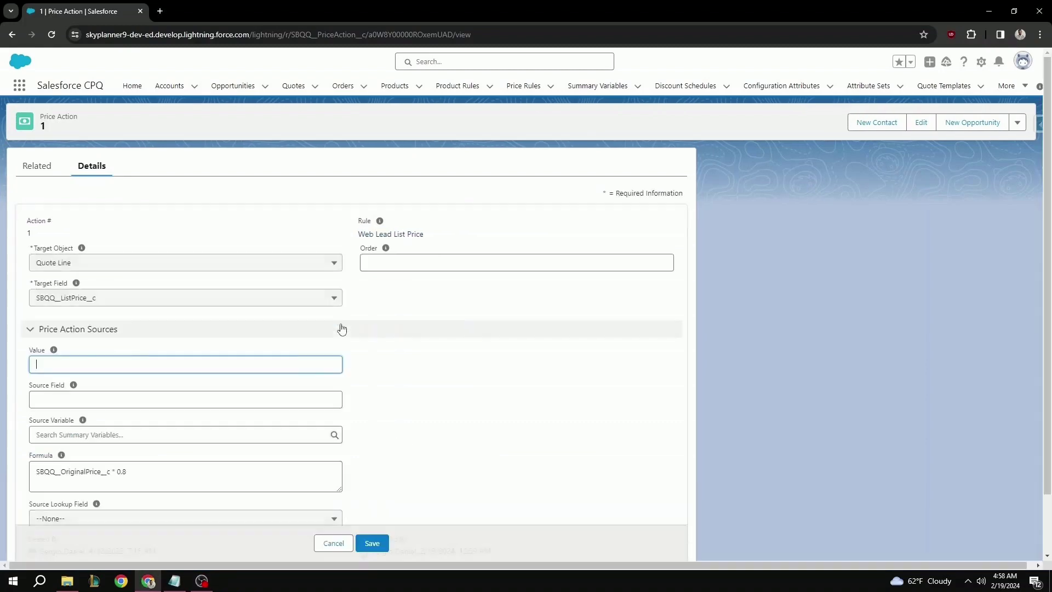
triple_click(310, 365)
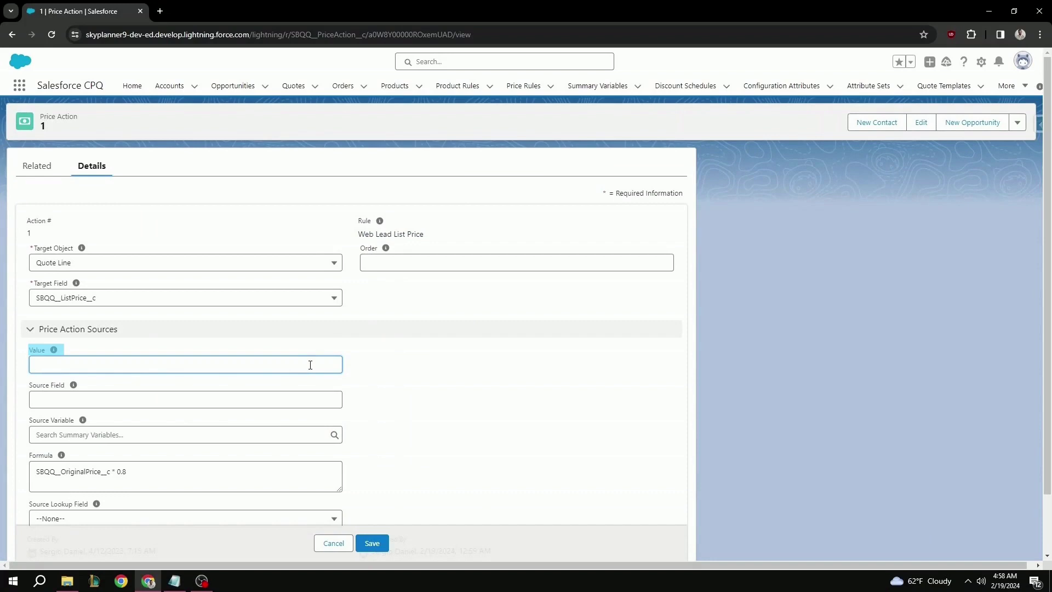
click(274, 399)
triple_click(274, 398)
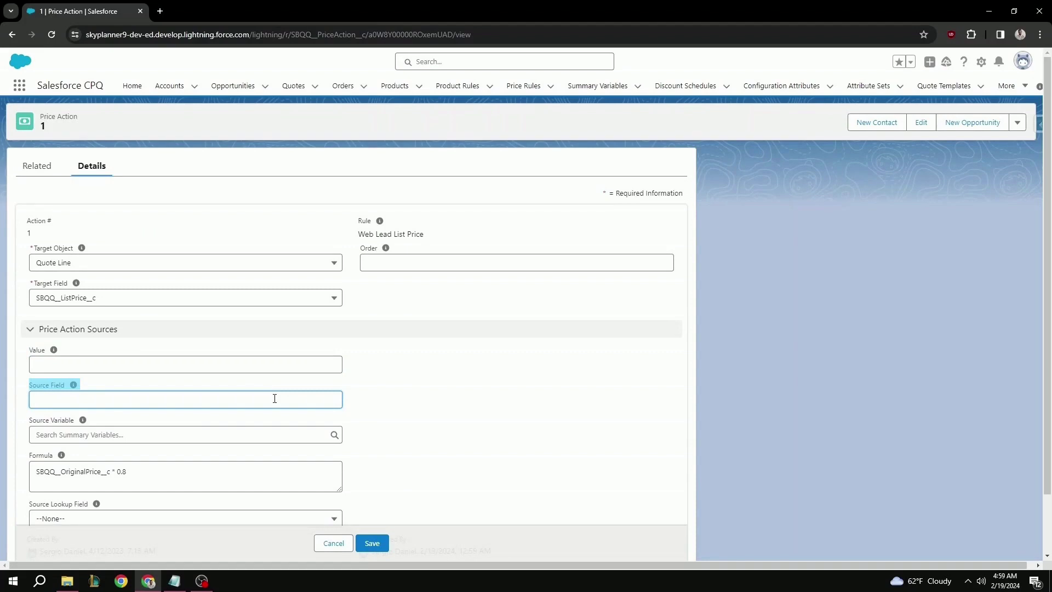
click(275, 399)
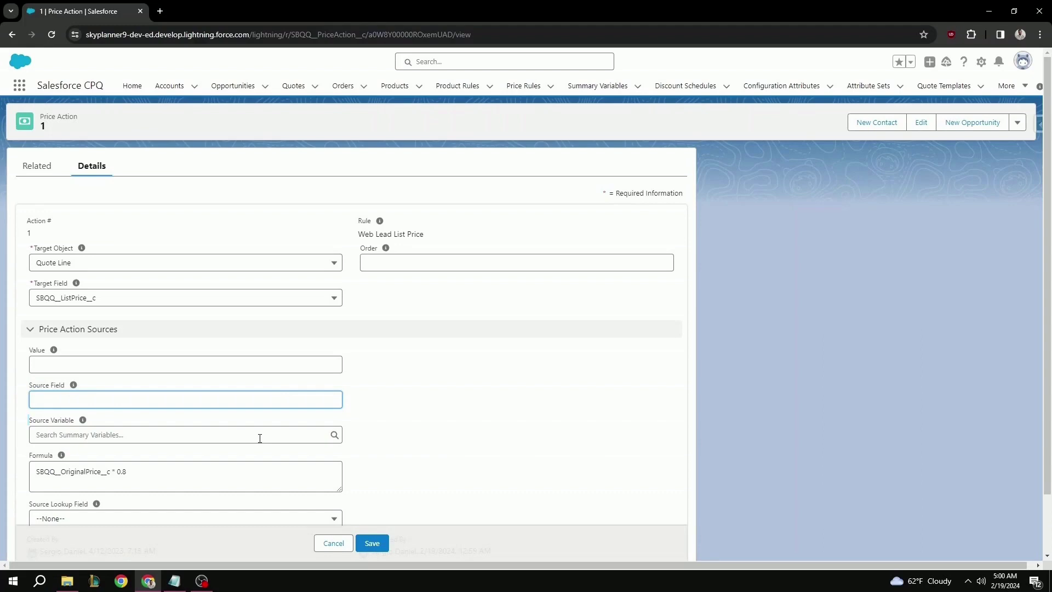
click(260, 435)
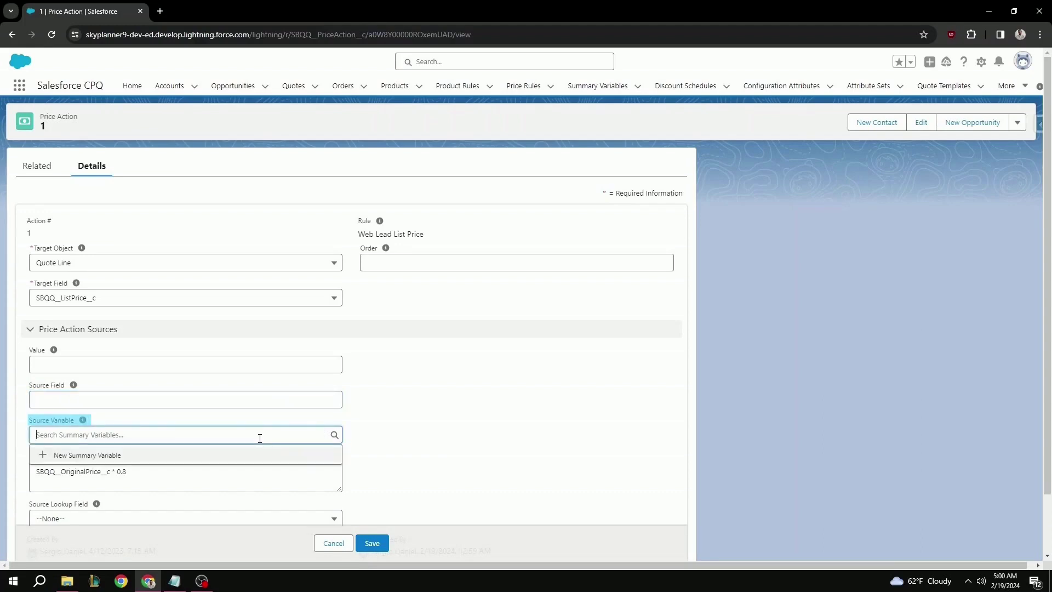
Check the SBQQ__OriginalPrice__c * 0.8 formula and empty Source Lookup Field, then cancel unchanged
click(246, 483)
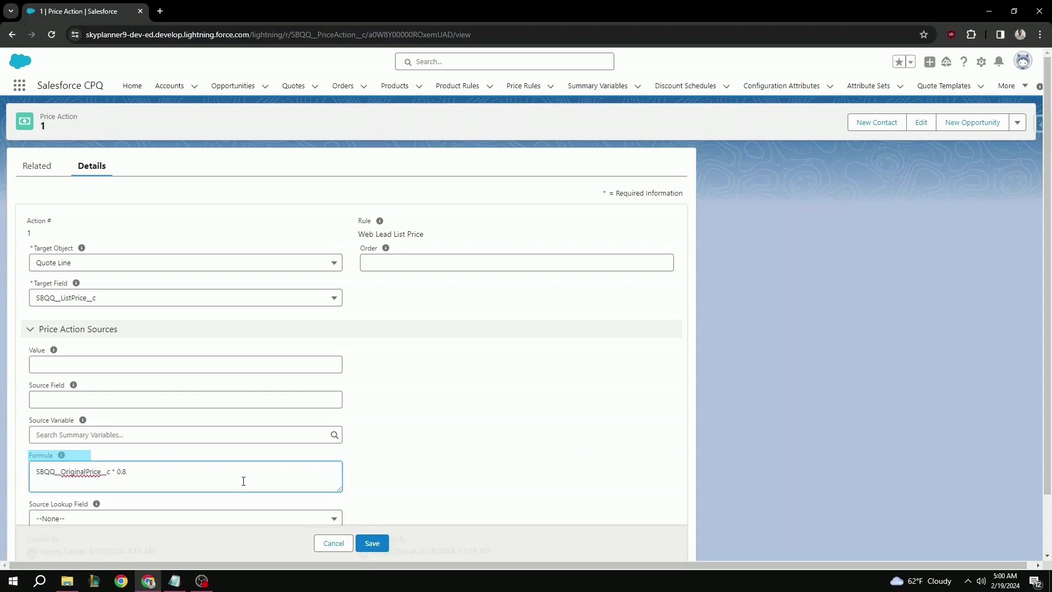
scroll(249, 474, down, 1)
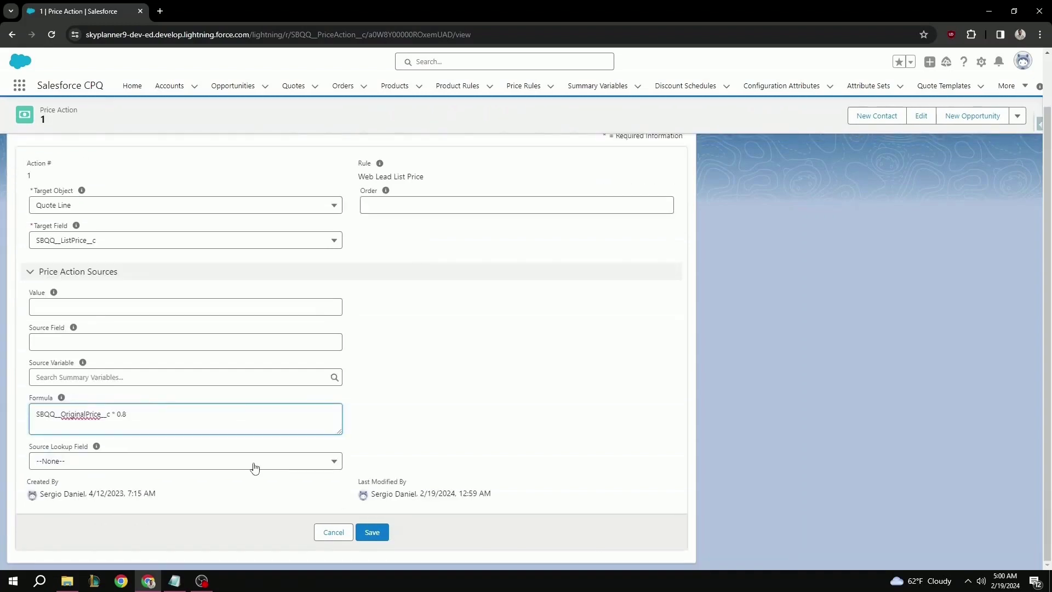
click(255, 461)
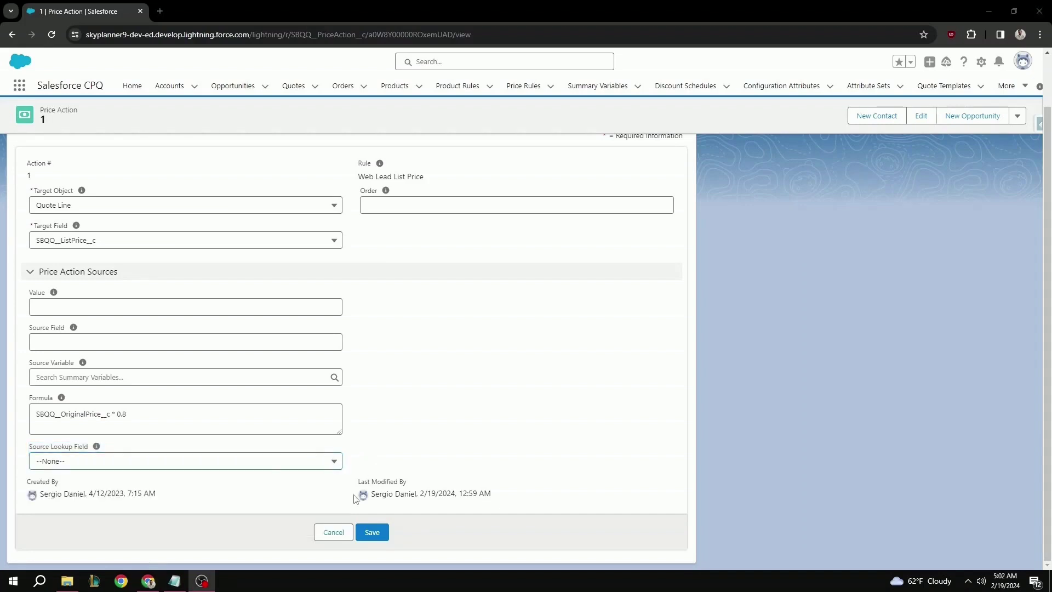
click(340, 531)
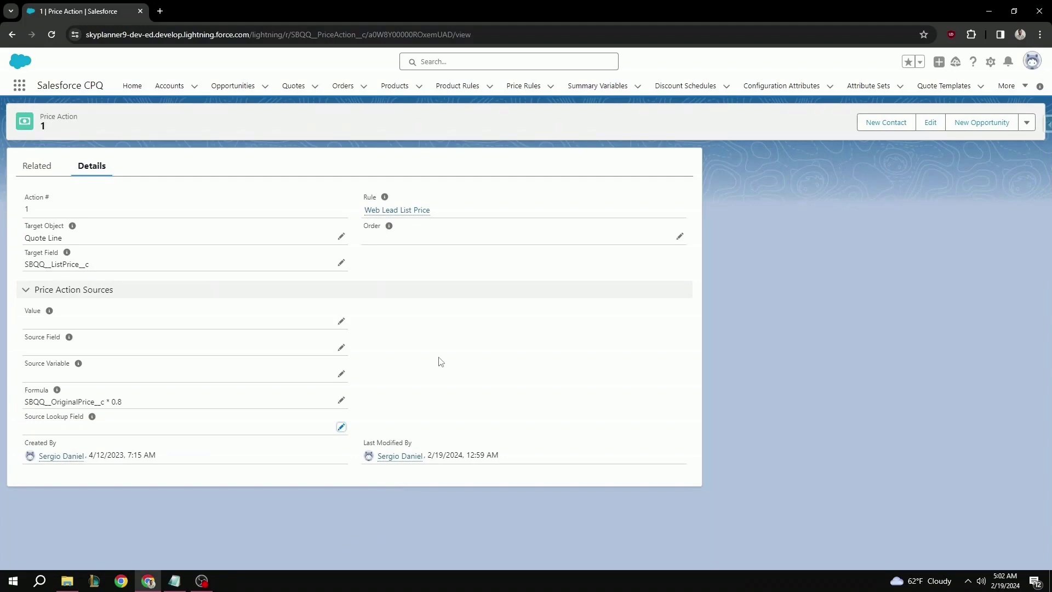
Go back to the Web Lead List Price rule record
key(alt+Left)
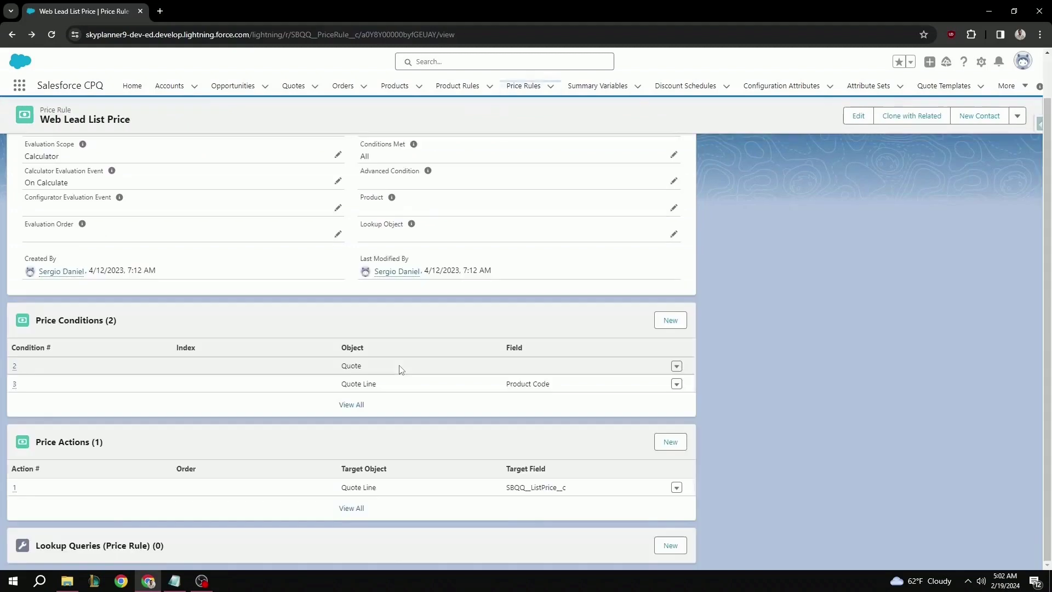